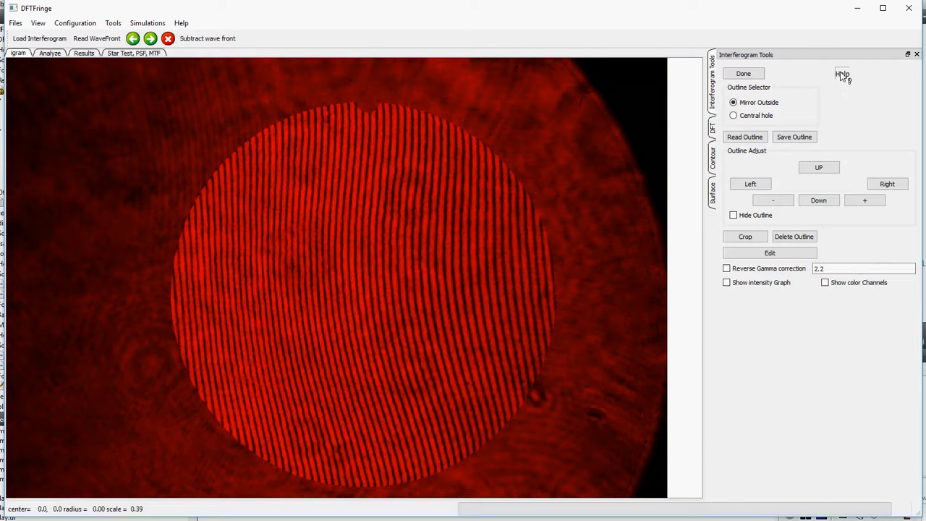
- Draw the outside mirror outline around the fringe disc, centred at about x=1624, y=1083 with a radius of about 875
{"action": "mouse_move", "coordinate": [843, 76]}
{"action": "left_click", "coordinate": [171, 285]}
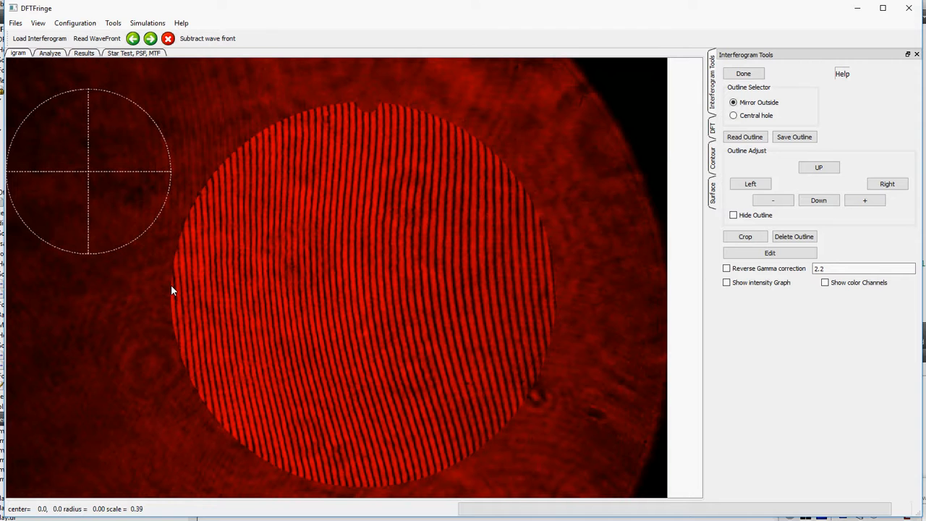
{"action": "left_click_drag", "start_coordinate": [171, 289], "coordinate": [556, 295]}
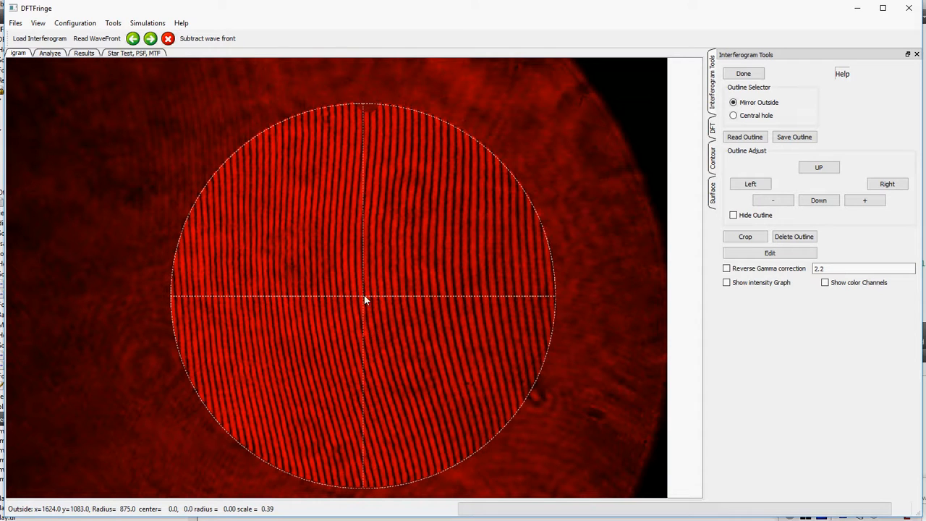
- Try moving the mirror outline up and to the right, testing undo and redo, and undo the move
{"action": "left_click_drag", "start_coordinate": [363, 298], "coordinate": [413, 282]}
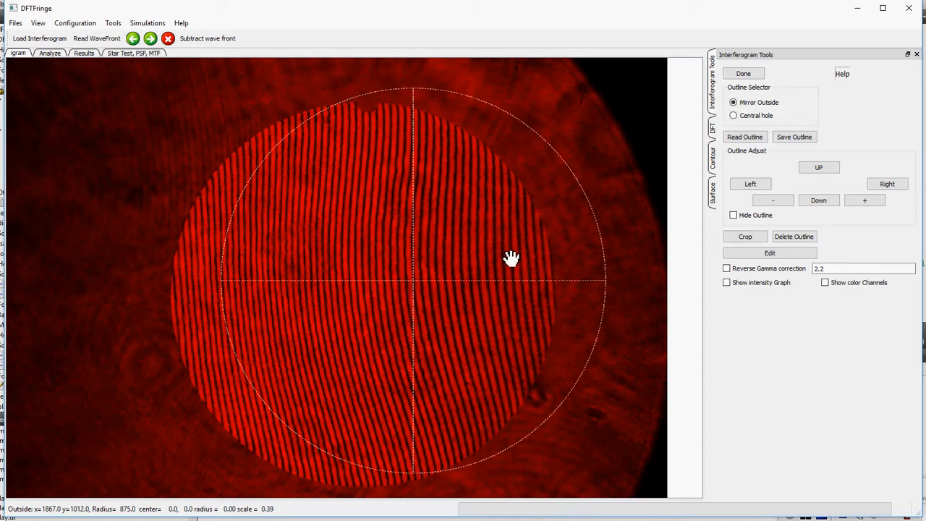
{"action": "left_click_drag", "start_coordinate": [512, 258], "coordinate": [531, 196]}
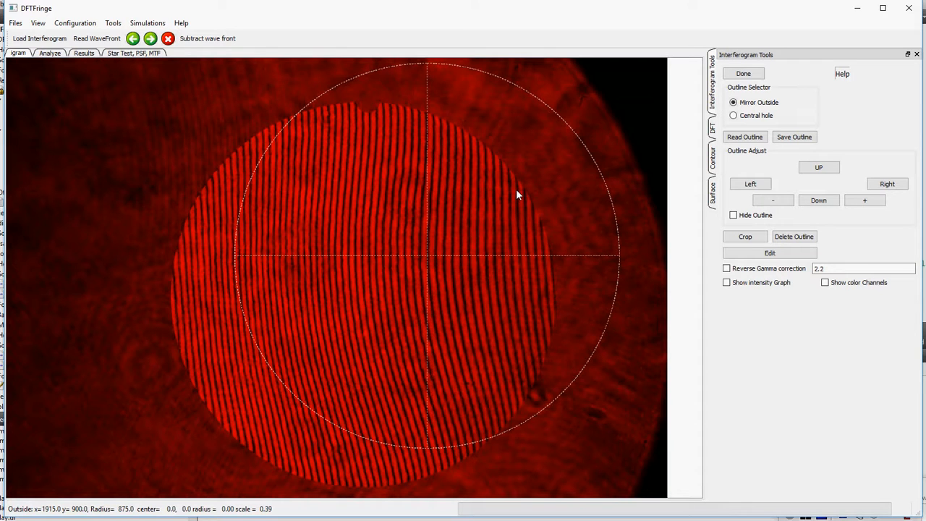
{"action": "key", "text": "ctrl+z"}
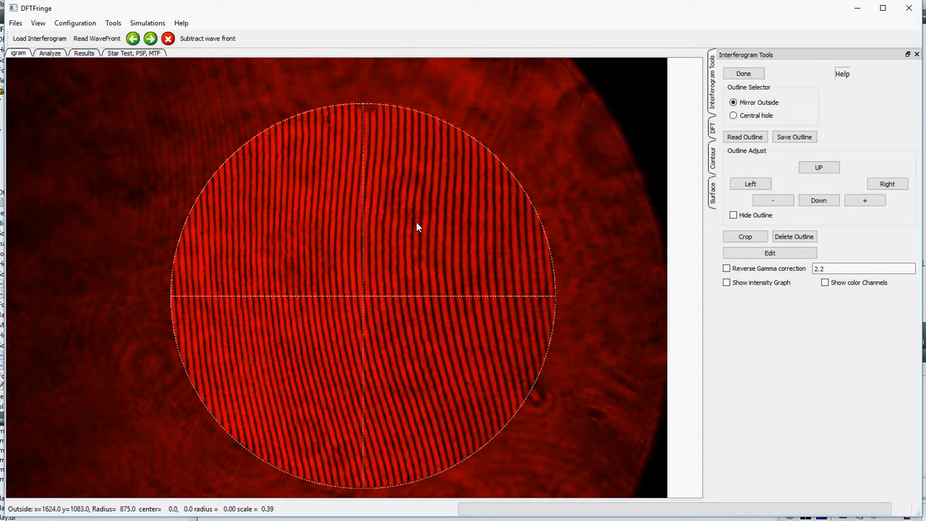
{"action": "key", "text": "ctrl+y"}
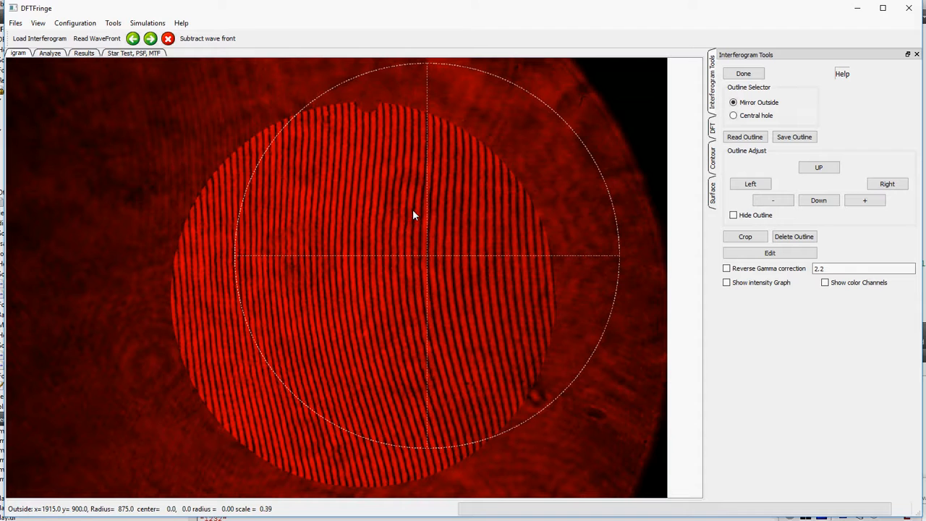
{"action": "key", "text": "ctrl+z"}
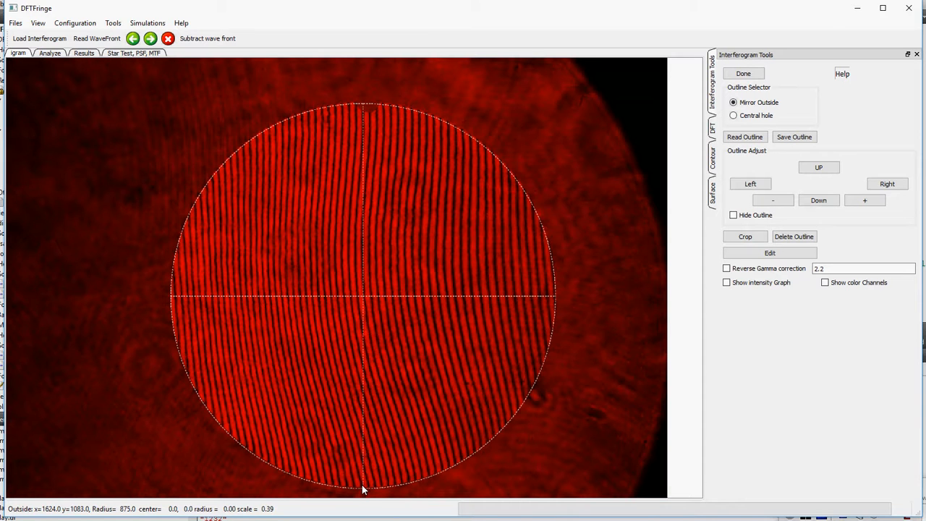
- Compare the outline with the mirror's bottom and top edges and nudge it up to y=1080
{"action": "scroll", "coordinate": [361, 485], "scroll_direction": "up", "scroll_amount": 2}
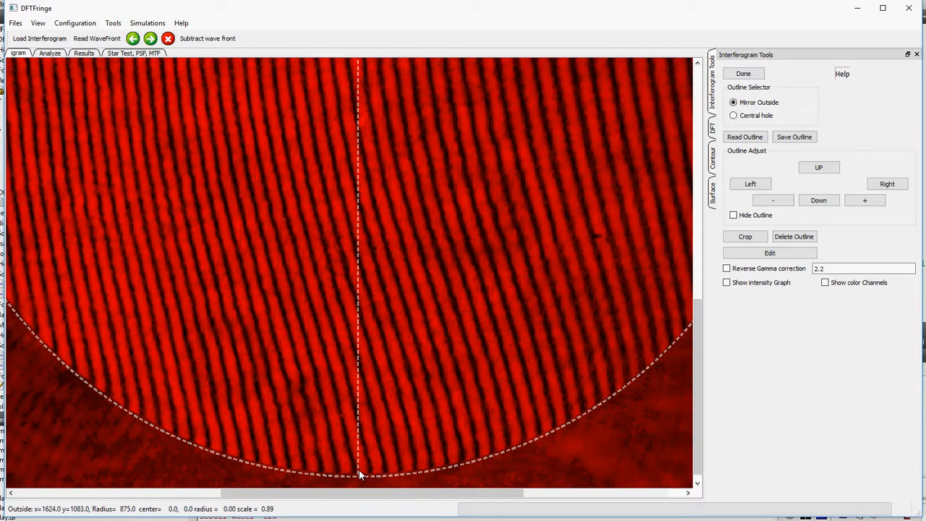
{"action": "scroll", "coordinate": [360, 463], "scroll_direction": "up", "scroll_amount": 2}
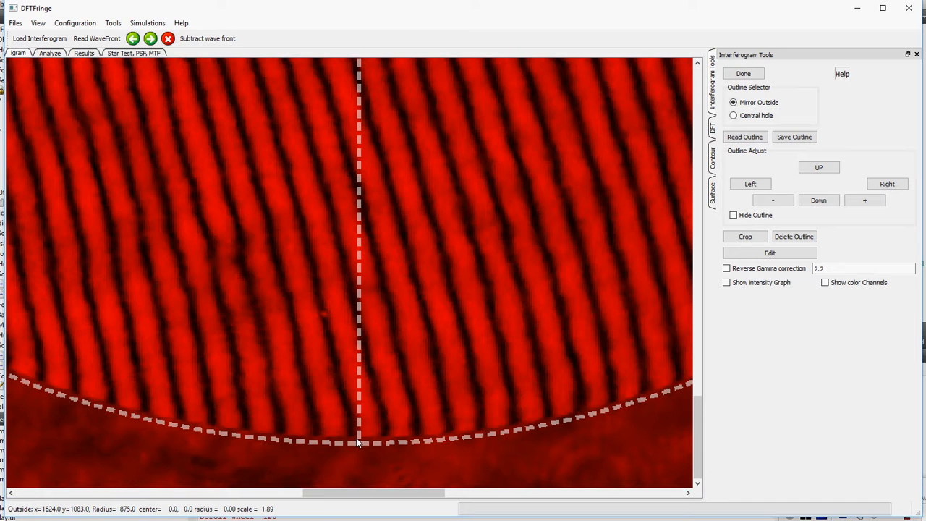
{"action": "scroll", "coordinate": [356, 437], "scroll_direction": "up", "scroll_amount": 1}
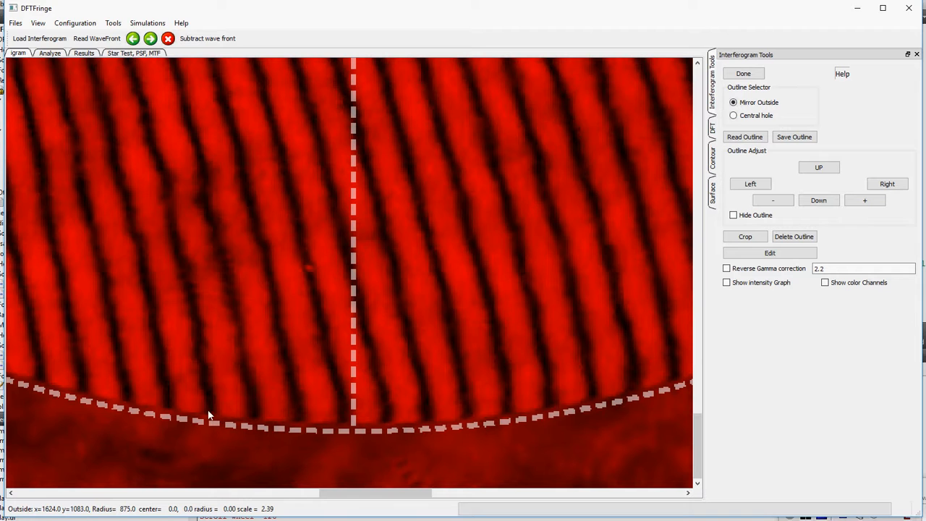
{"action": "left_click_drag", "start_coordinate": [696, 460], "coordinate": [704, 123]}
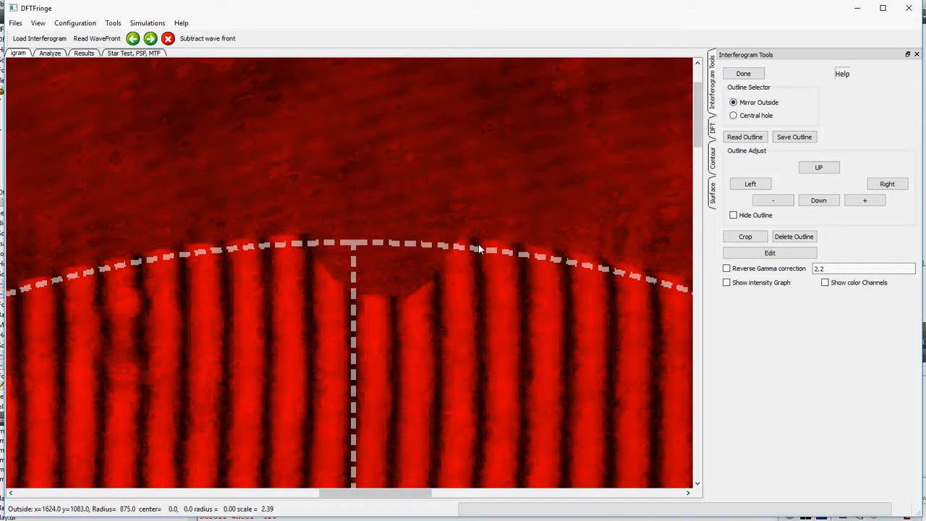
{"action": "left_click", "coordinate": [819, 168]}
{"action": "left_click", "coordinate": [819, 169]}
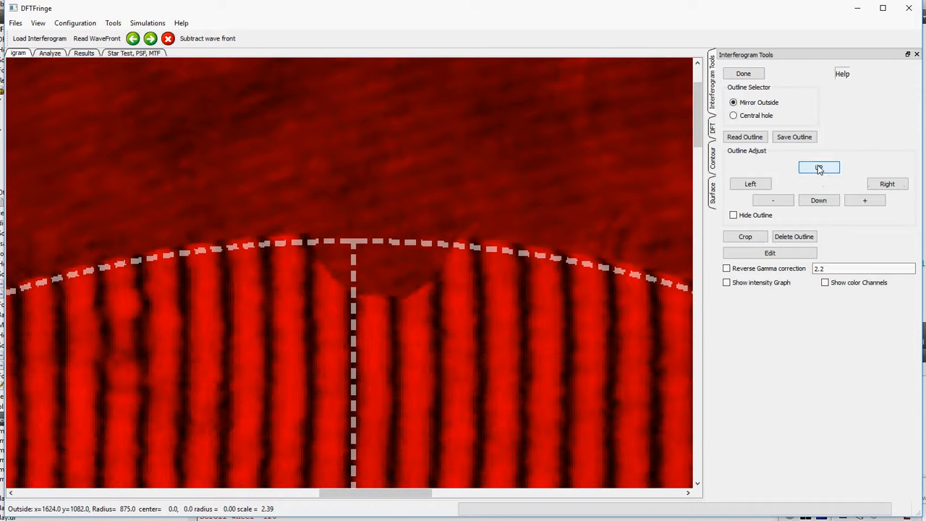
{"action": "left_click", "coordinate": [819, 169]}
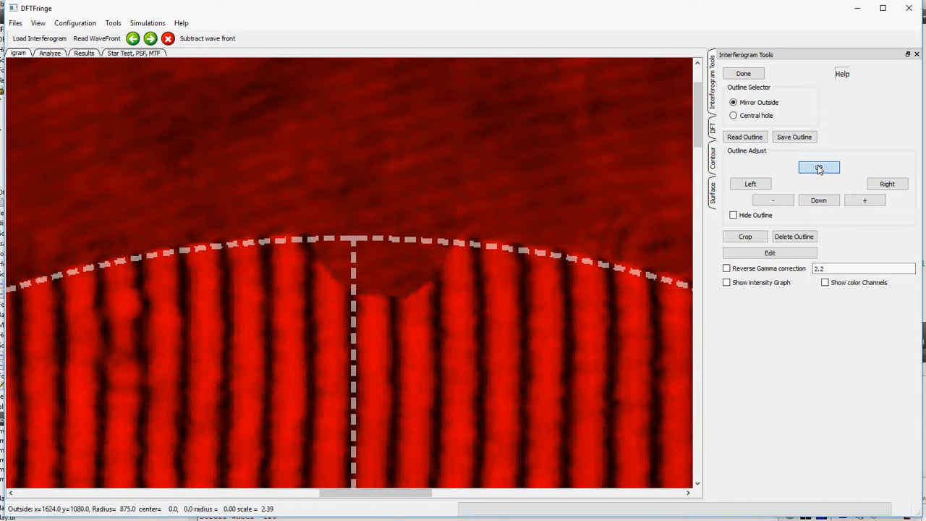
- Check the outline against the mirror's bottom edge and raise it further to y=1077
{"action": "left_click_drag", "start_coordinate": [694, 107], "coordinate": [696, 455]}
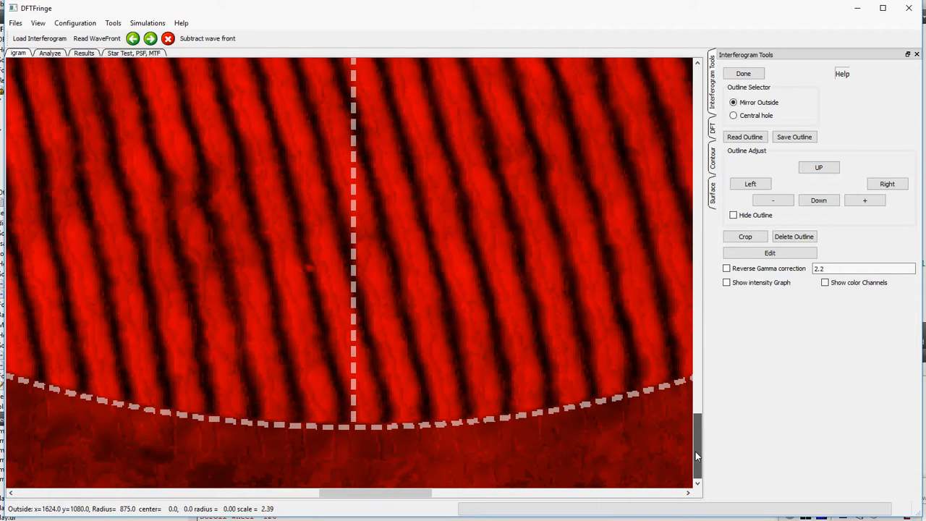
{"action": "scroll", "coordinate": [695, 452], "scroll_direction": "up", "scroll_amount": 2}
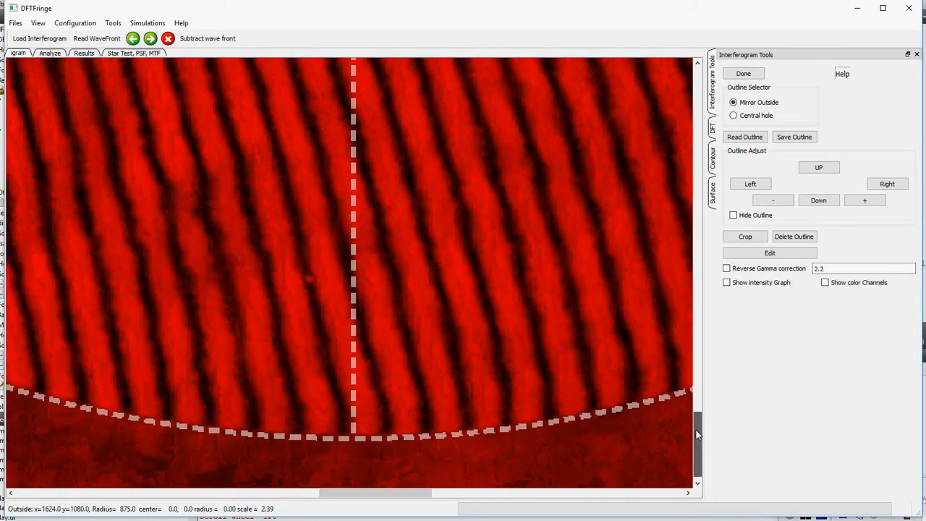
{"action": "left_click", "coordinate": [819, 168]}
{"action": "left_click", "coordinate": [818, 168]}
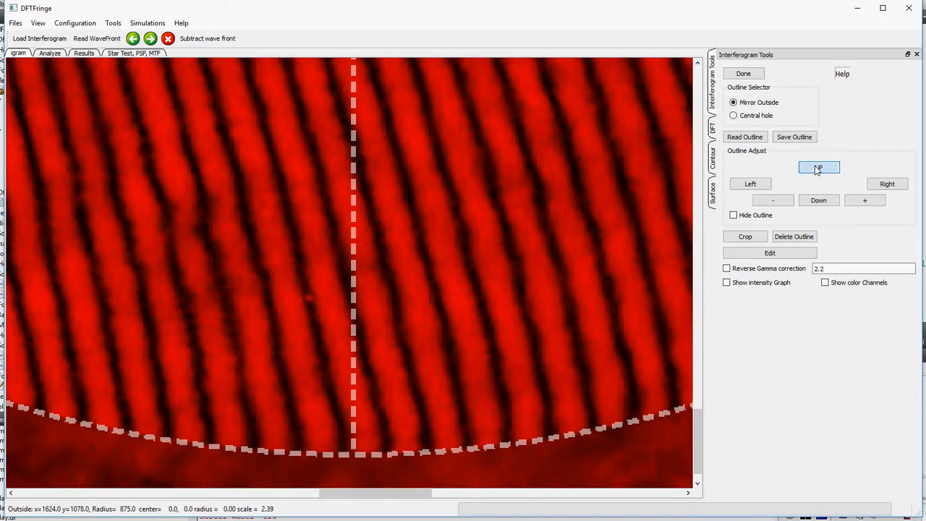
{"action": "left_click", "coordinate": [819, 168]}
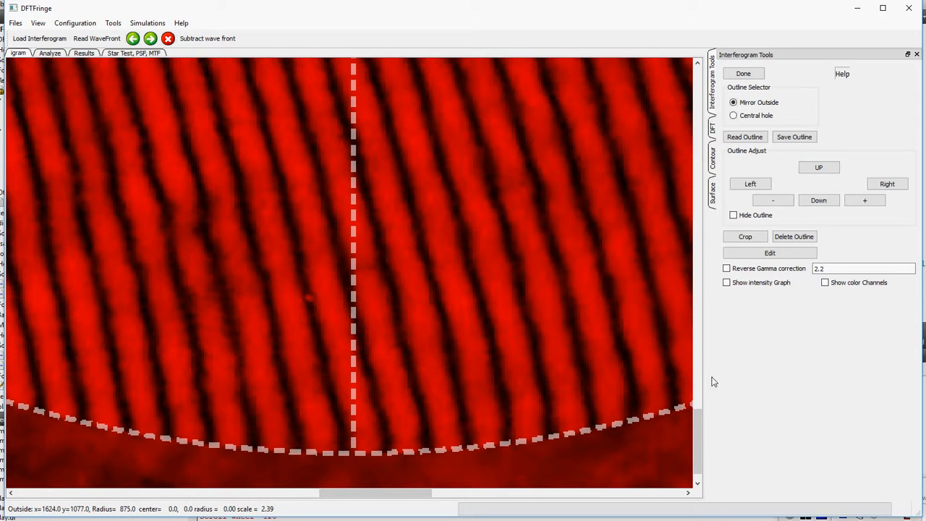
- Set the opacity of the mirror's outer edge outline to 22 in the preferences and apply it
{"action": "left_click_drag", "start_coordinate": [695, 440], "coordinate": [733, 115]}
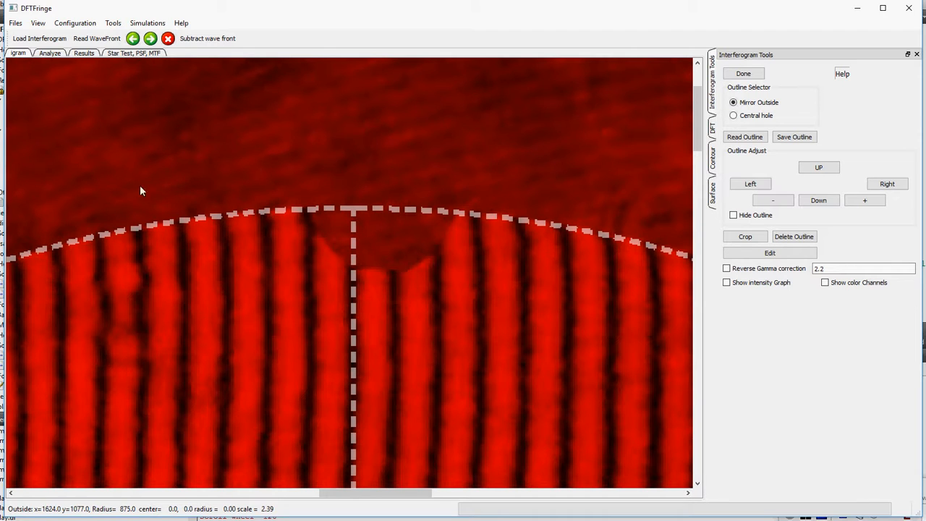
{"action": "left_click", "coordinate": [72, 24]}
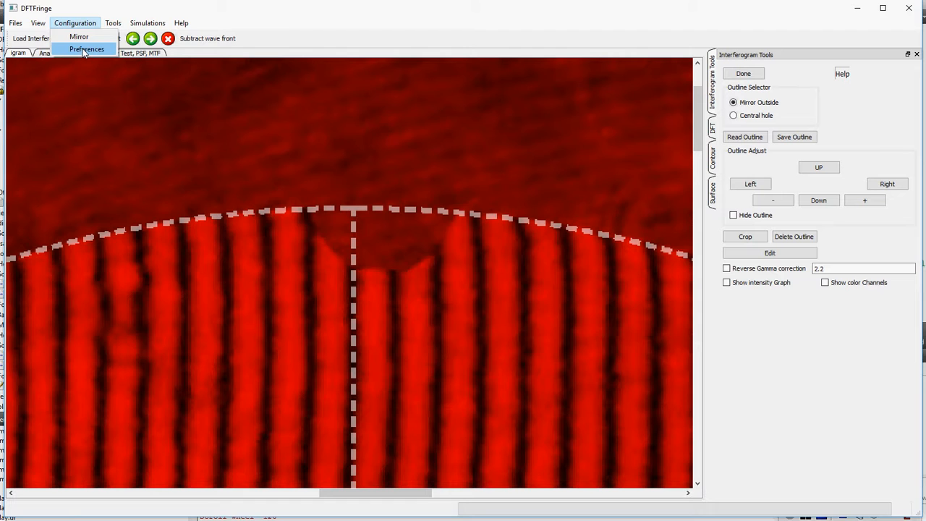
{"action": "left_click", "coordinate": [84, 49]}
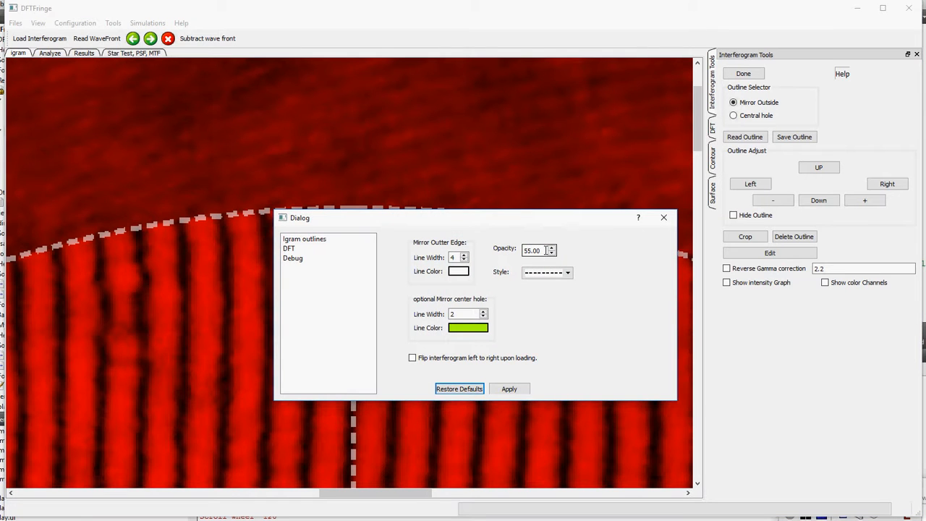
{"action": "left_click_drag", "start_coordinate": [539, 250], "coordinate": [515, 253]}
{"action": "type", "text": "22"}
{"action": "left_click", "coordinate": [518, 390]}
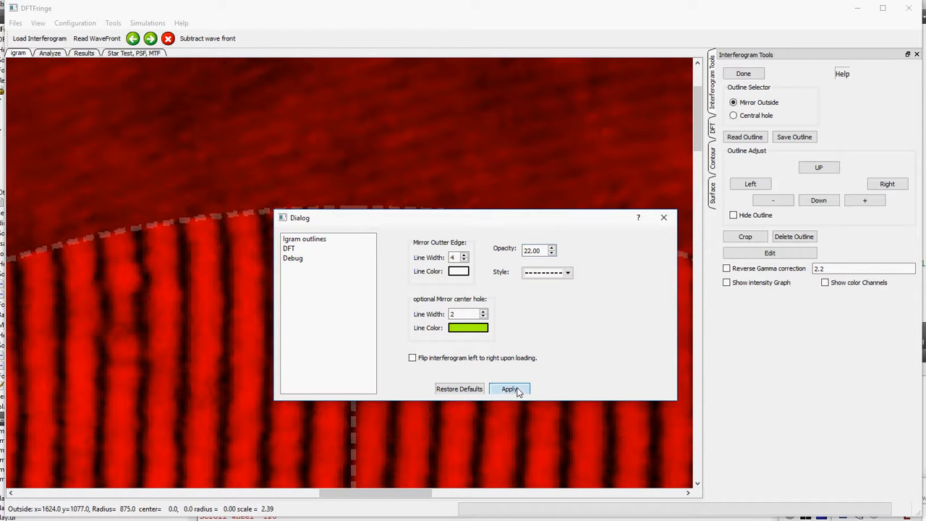
{"action": "left_click", "coordinate": [664, 218]}
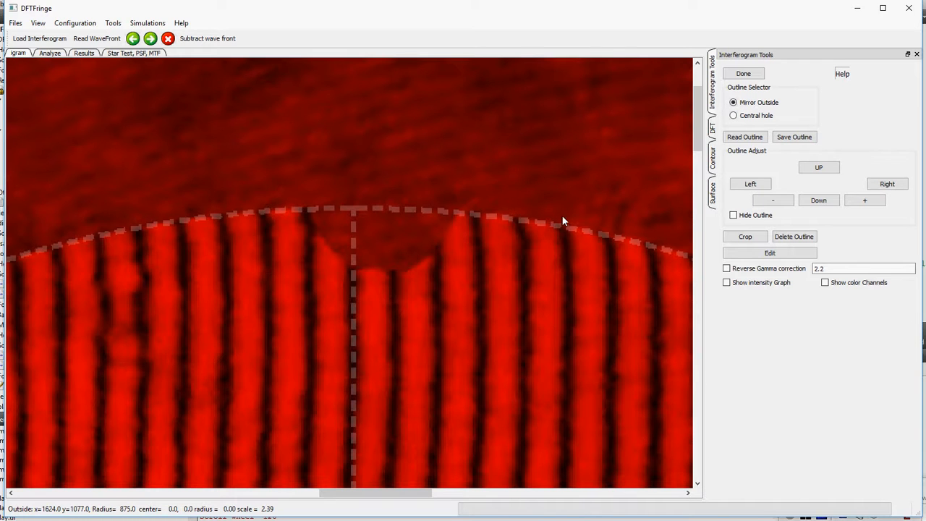
- Compare the outline with the mirror's left and right edges, toggling its visibility, and shift it right to x=1626
{"action": "left_click_drag", "start_coordinate": [695, 119], "coordinate": [706, 301]}
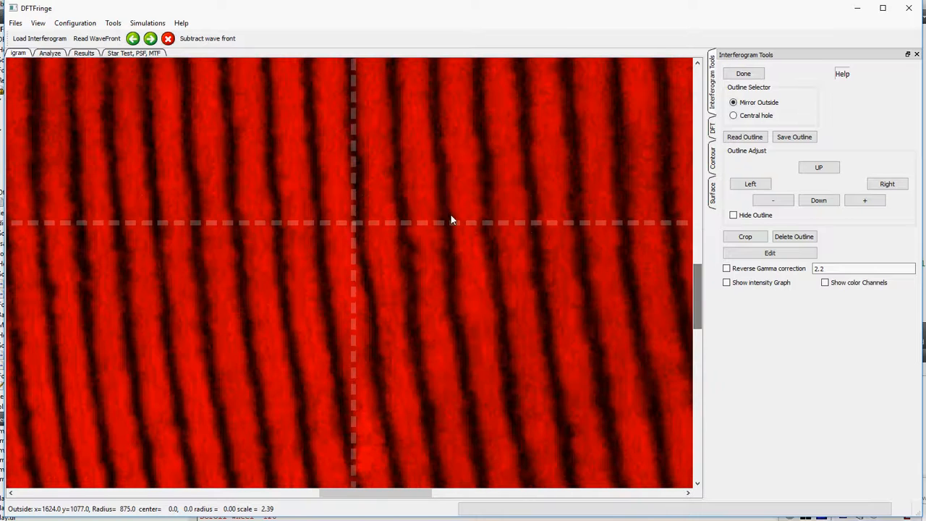
{"action": "left_click_drag", "start_coordinate": [393, 497], "coordinate": [212, 492]}
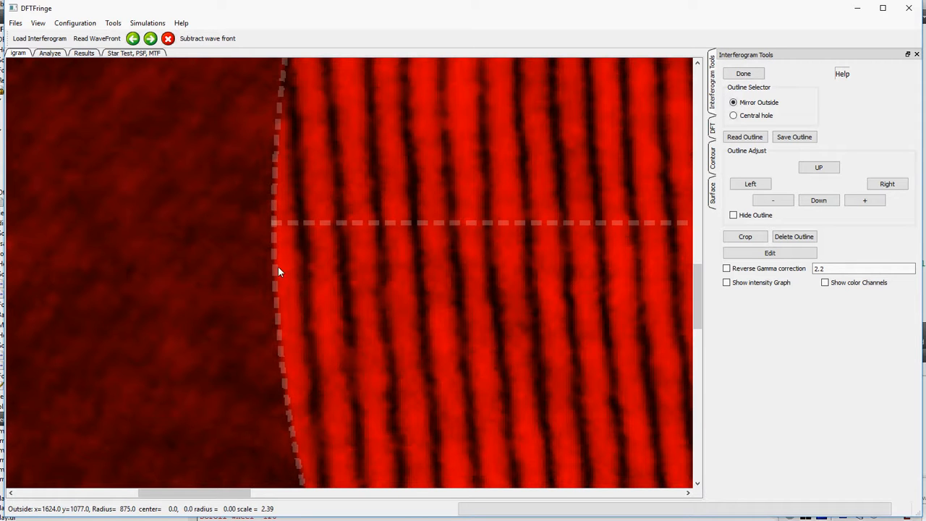
{"action": "left_click_drag", "start_coordinate": [246, 497], "coordinate": [603, 504]}
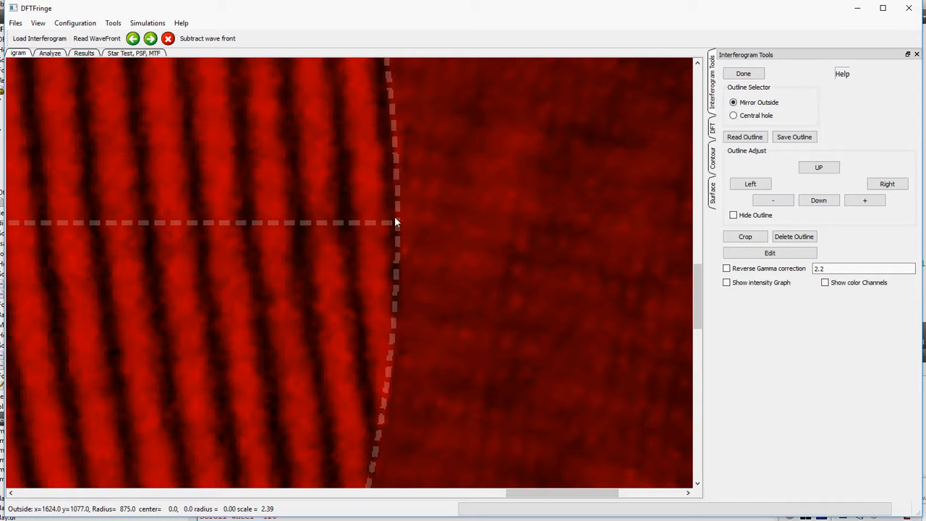
{"action": "left_click", "coordinate": [748, 220]}
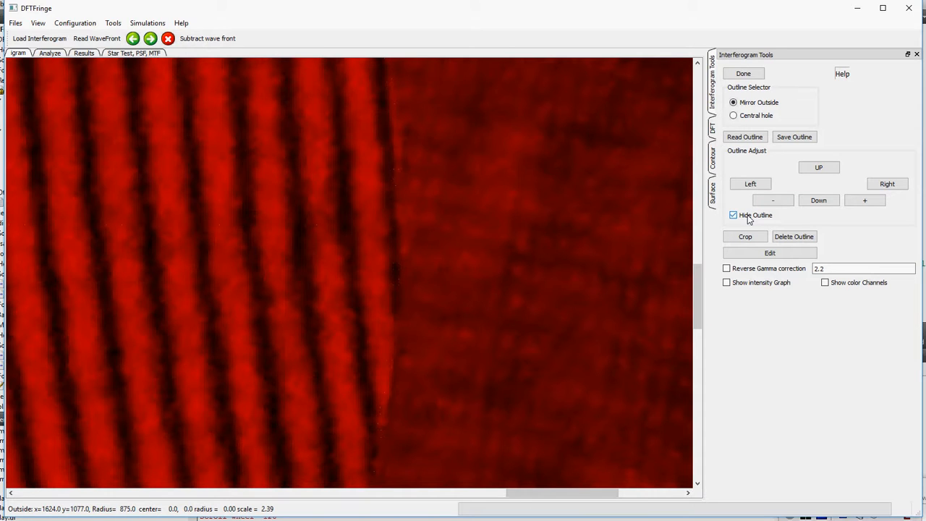
{"action": "left_click", "coordinate": [749, 219]}
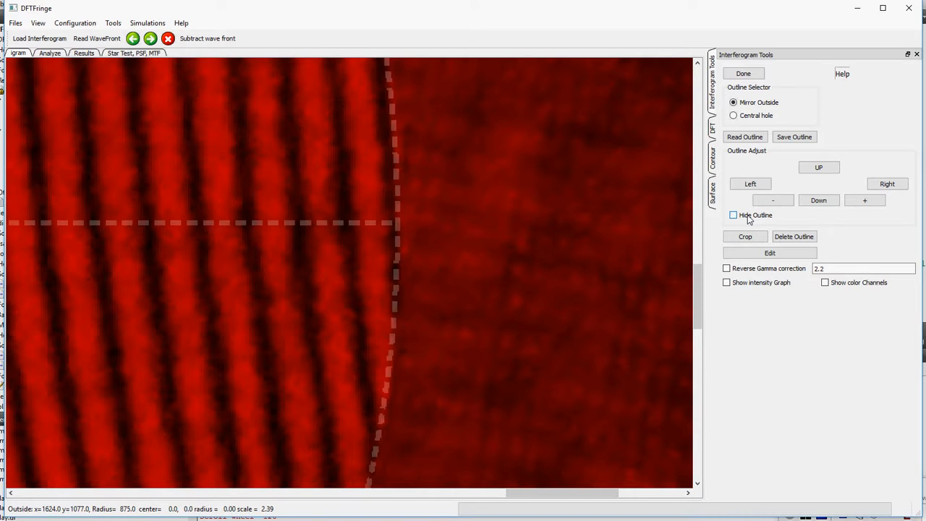
{"action": "left_click", "coordinate": [748, 220]}
{"action": "left_click", "coordinate": [749, 220]}
{"action": "left_click", "coordinate": [887, 186]}
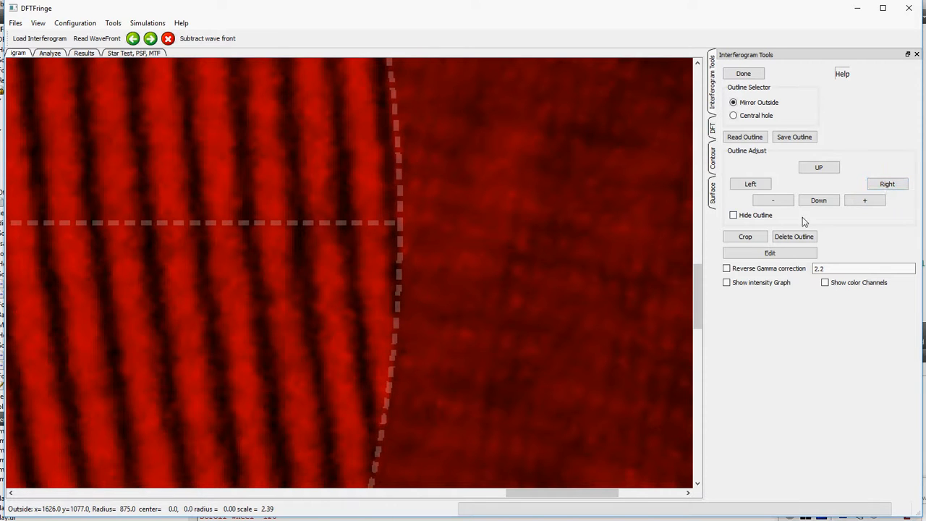
- Recheck both side edges with the outline hidden and shown, and shift the outline left to x=1625
{"action": "left_click", "coordinate": [738, 216]}
{"action": "left_click", "coordinate": [738, 214]}
{"action": "left_click", "coordinate": [738, 214]}
{"action": "left_click", "coordinate": [739, 214]}
{"action": "left_click", "coordinate": [738, 214]}
{"action": "left_click_drag", "start_coordinate": [577, 498], "coordinate": [225, 497]}
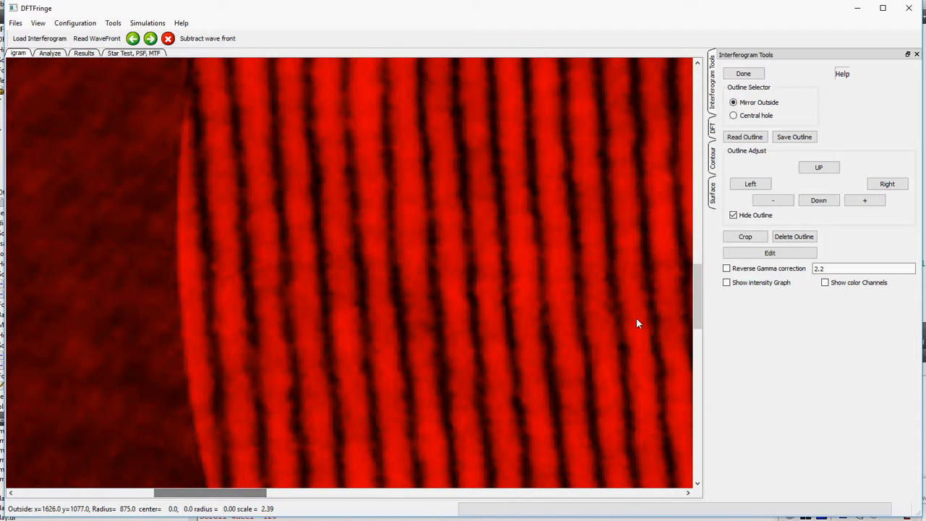
{"action": "left_click", "coordinate": [756, 216]}
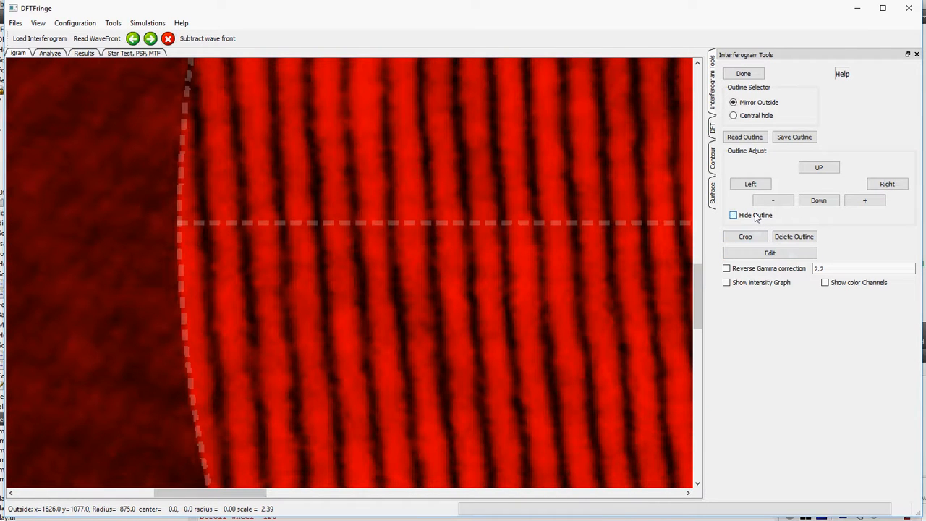
{"action": "left_click", "coordinate": [756, 217]}
{"action": "left_click", "coordinate": [756, 217]}
{"action": "left_click", "coordinate": [759, 216]}
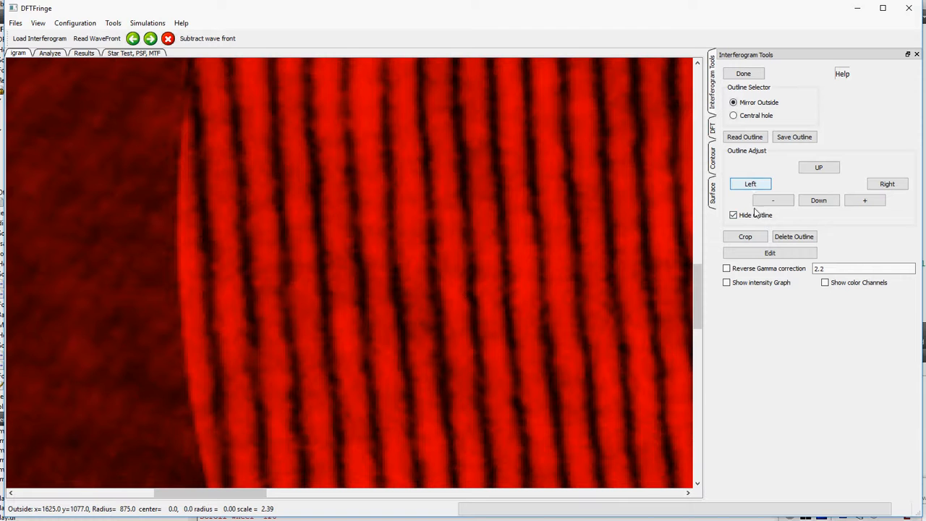
{"action": "left_click", "coordinate": [750, 217]}
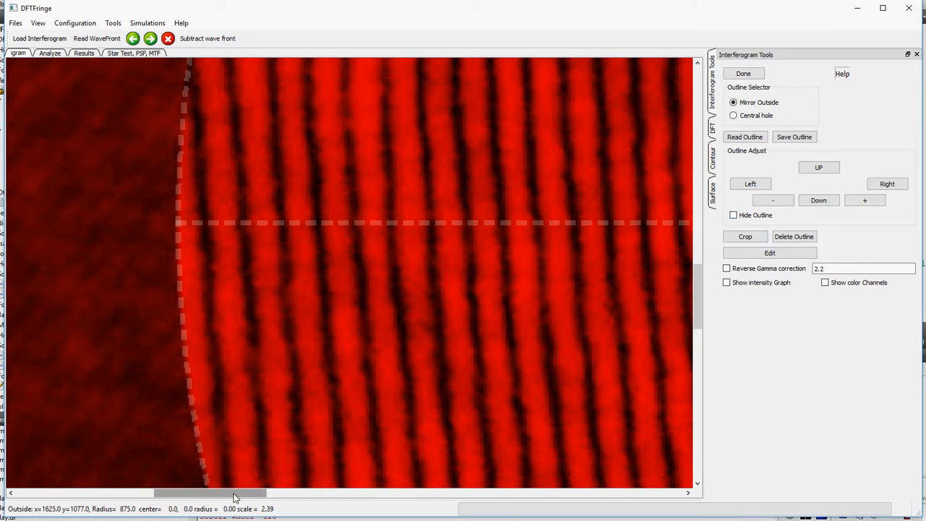
- Enlarge the mirror outline to a radius of 876 to fit the mirror's bottom edge
{"action": "left_click_drag", "start_coordinate": [253, 494], "coordinate": [413, 502]}
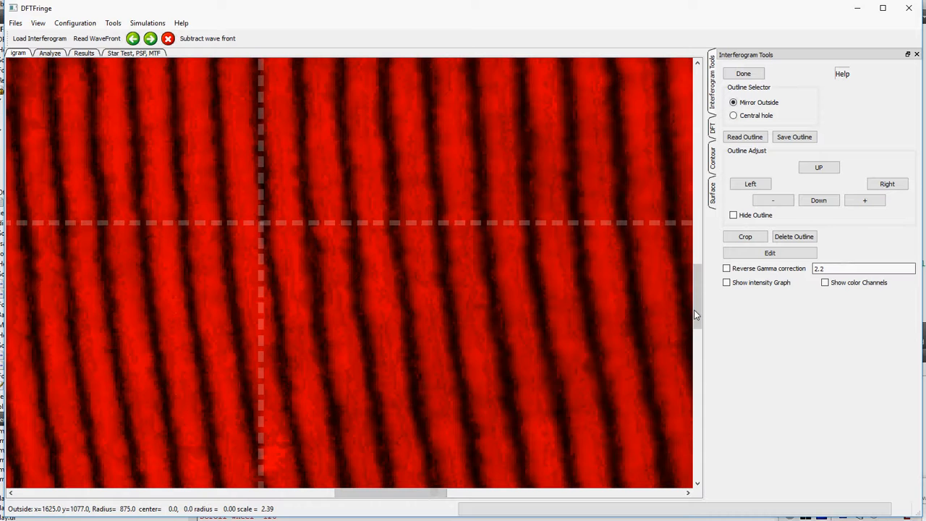
{"action": "left_click_drag", "start_coordinate": [693, 309], "coordinate": [695, 446]}
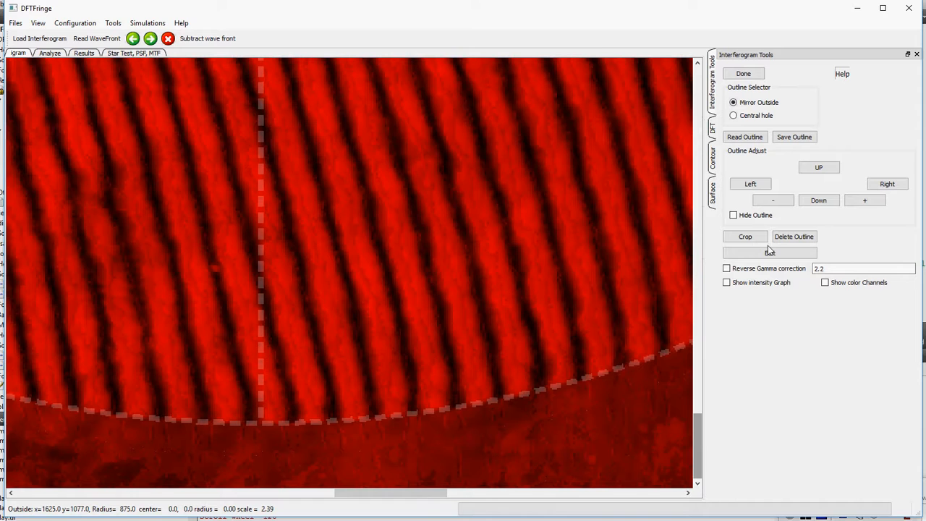
{"action": "left_click", "coordinate": [863, 202]}
{"action": "left_click", "coordinate": [863, 202]}
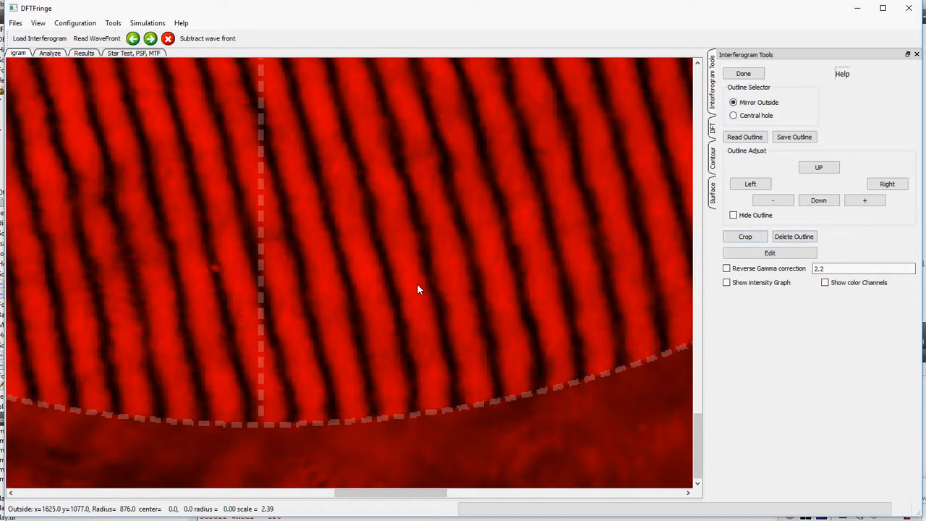
- Set the opacity of the mirror's outer edge outline to 60 in the preferences, apply it and close the dialog
{"action": "scroll", "coordinate": [417, 284], "scroll_direction": "down", "scroll_amount": 5}
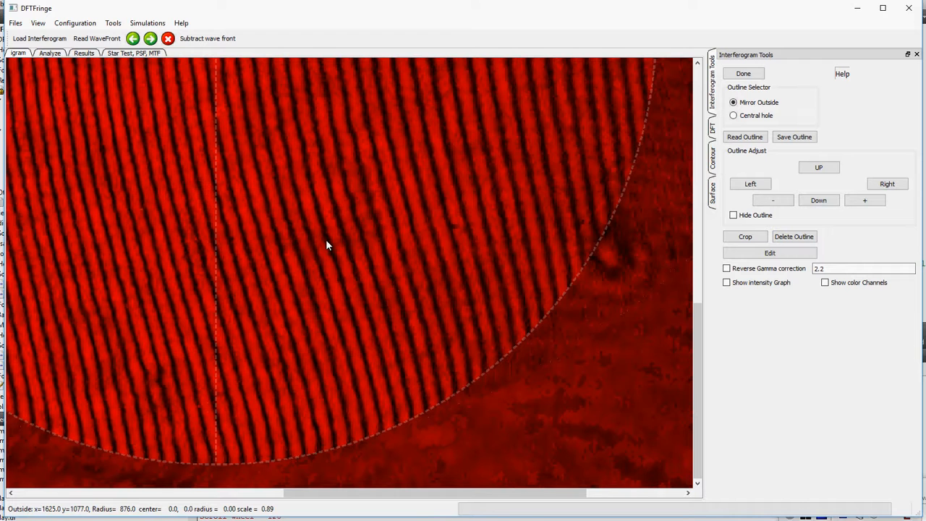
{"action": "scroll", "coordinate": [232, 159], "scroll_direction": "down", "scroll_amount": 3}
{"action": "scroll", "coordinate": [362, 273], "scroll_direction": "up", "scroll_amount": 5}
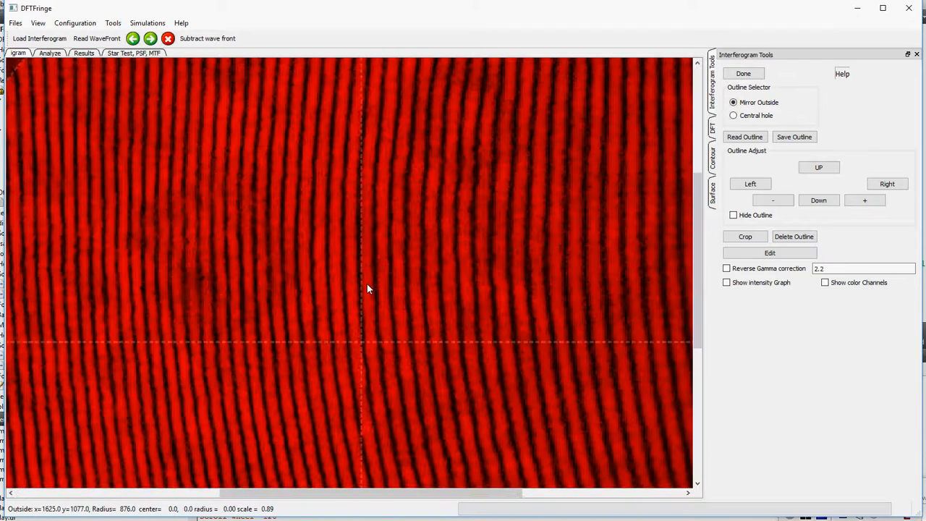
{"action": "scroll", "coordinate": [367, 282], "scroll_direction": "down", "scroll_amount": 6}
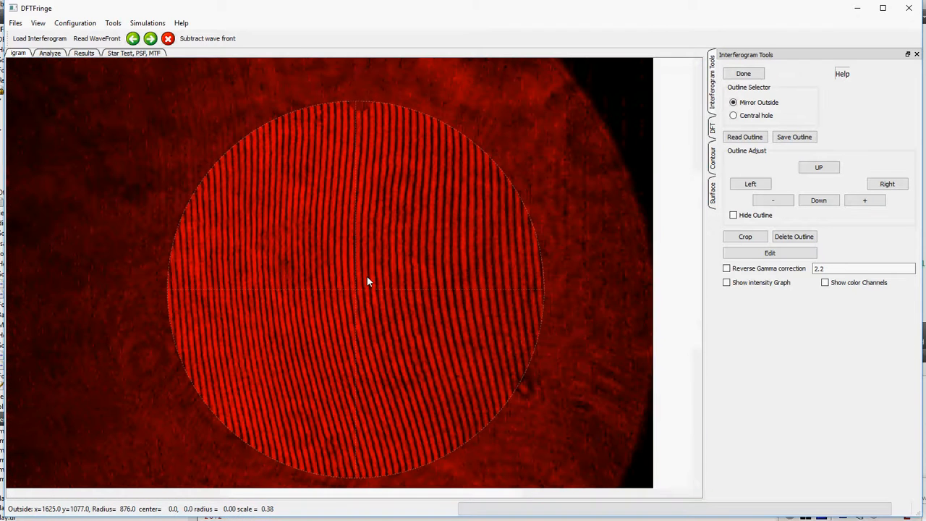
{"action": "left_click", "coordinate": [74, 22]}
{"action": "left_click", "coordinate": [87, 49]}
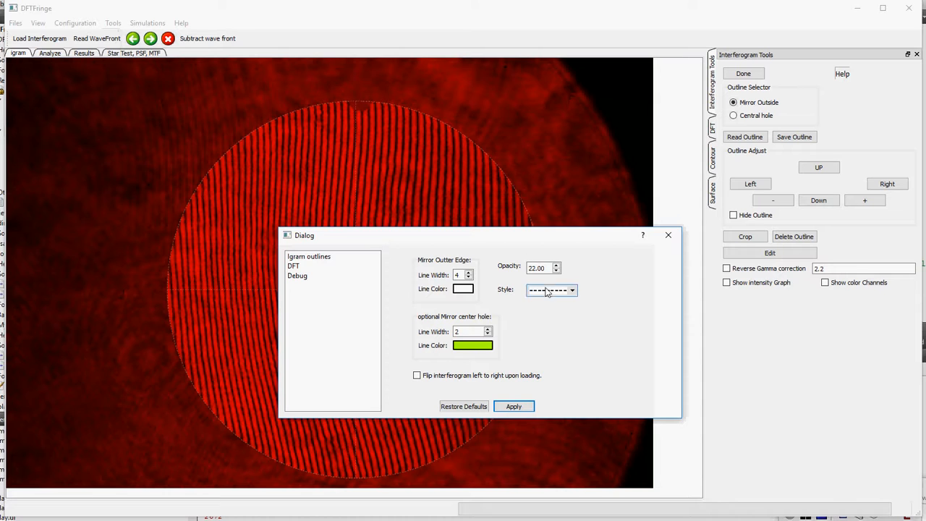
{"action": "left_click_drag", "start_coordinate": [549, 268], "coordinate": [518, 270]}
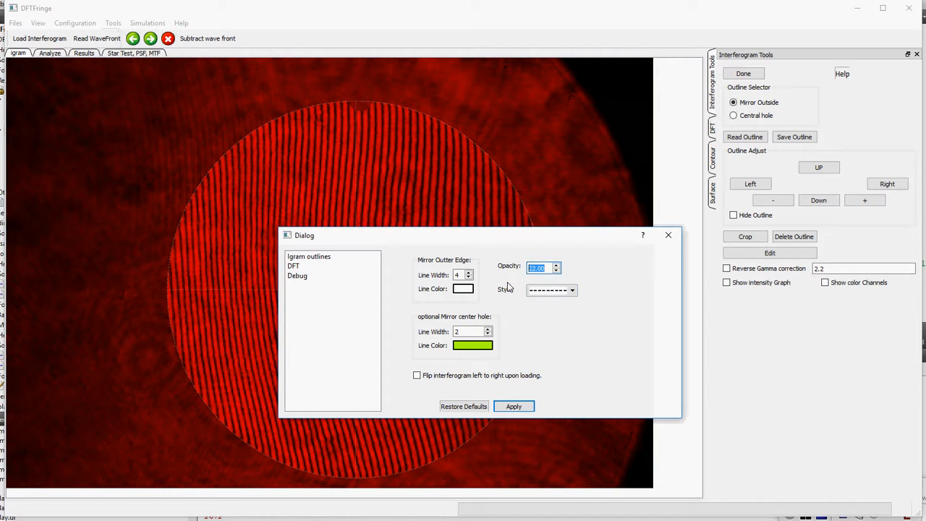
{"action": "type", "text": "6"}
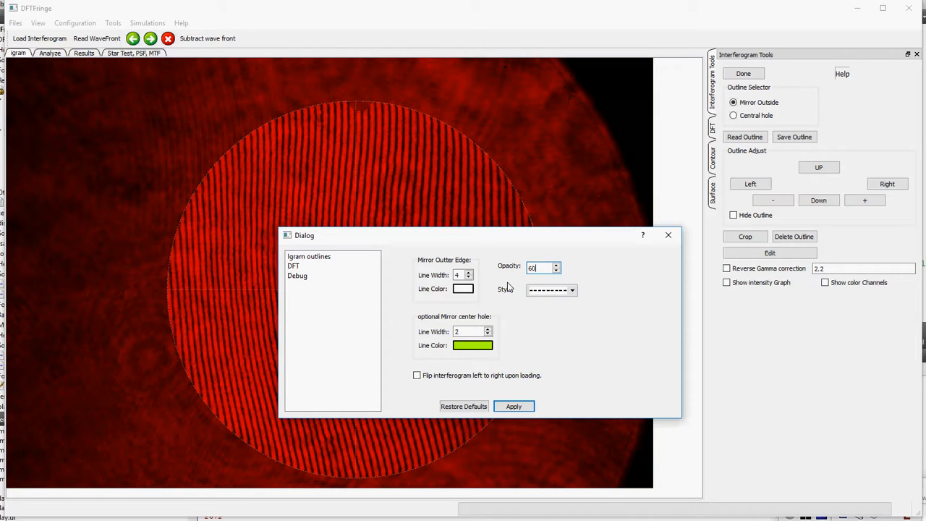
{"action": "type", "text": "0"}
{"action": "left_click", "coordinate": [513, 406]}
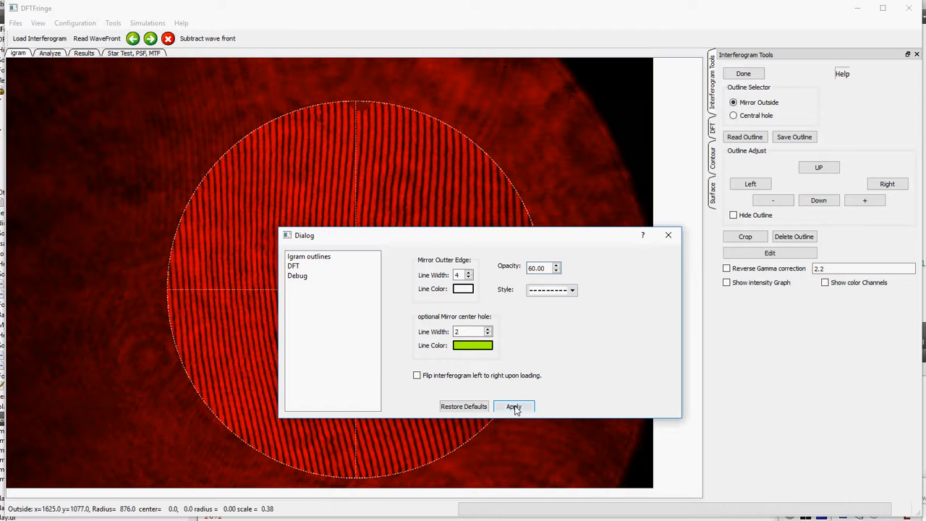
{"action": "left_click", "coordinate": [667, 237]}
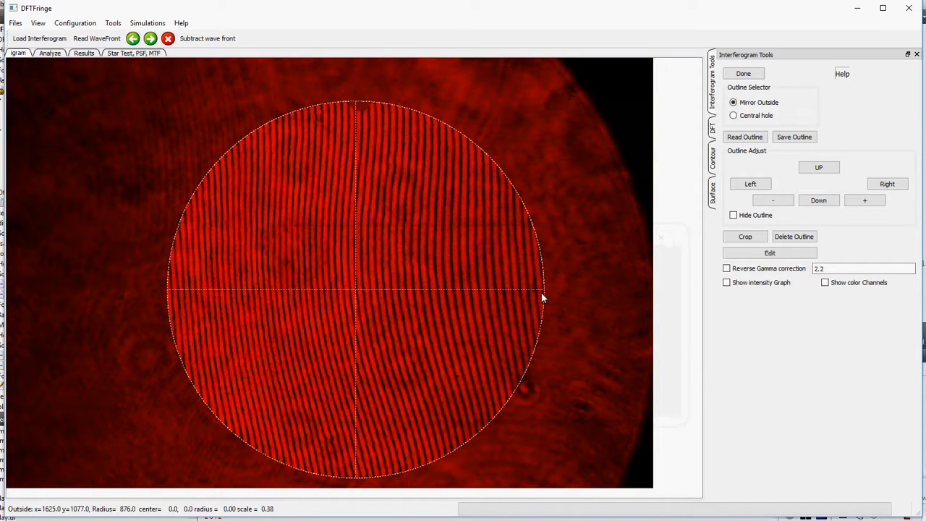
- Inspect the outline at the mirror's right edge, and accept the finished outline to run the DFT analysis
{"action": "scroll", "coordinate": [540, 290], "scroll_direction": "up", "scroll_amount": 3}
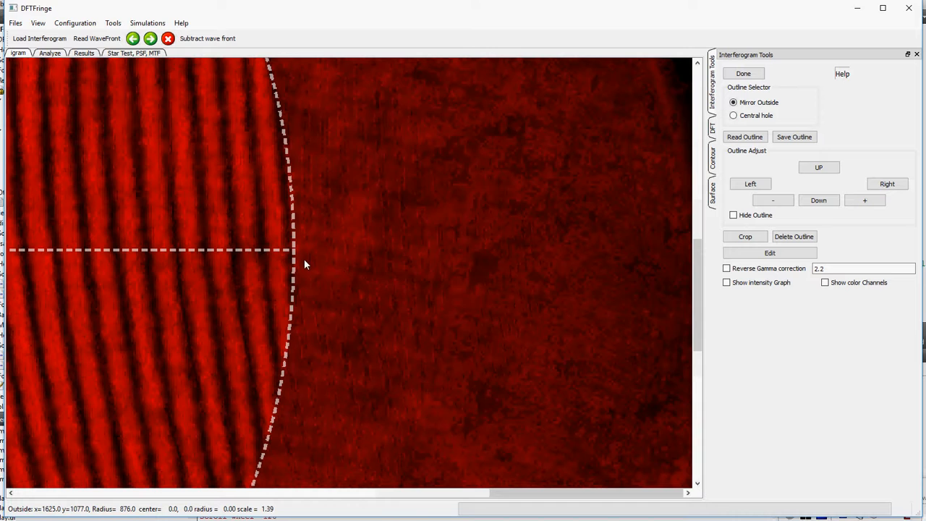
{"action": "scroll", "coordinate": [304, 265], "scroll_direction": "down", "scroll_amount": 3}
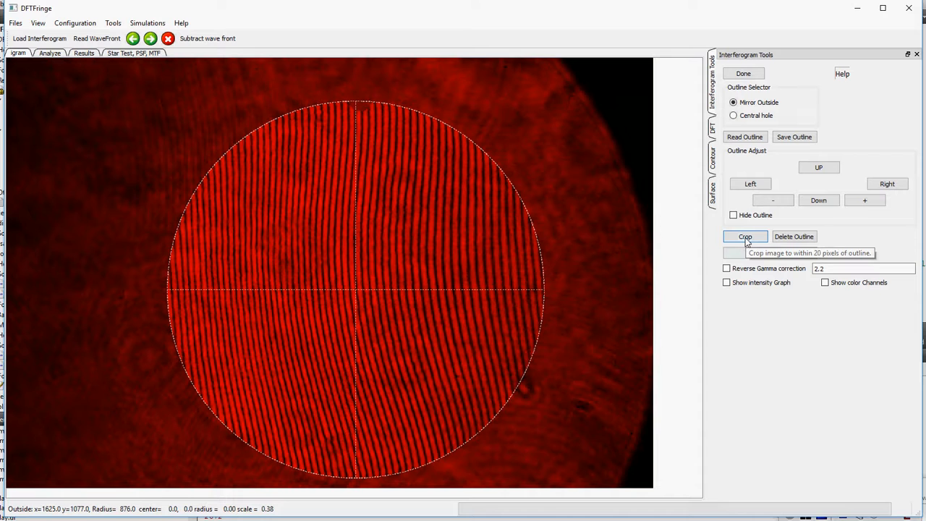
{"action": "left_click", "coordinate": [743, 74]}
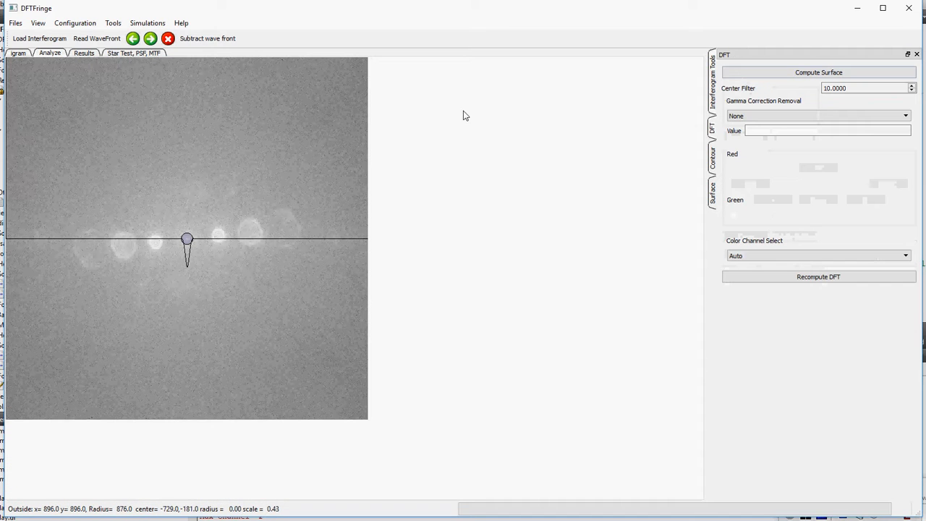
- Return to the interferogram and view the save options for the outline file, leaving without saving
{"action": "left_click", "coordinate": [20, 54]}
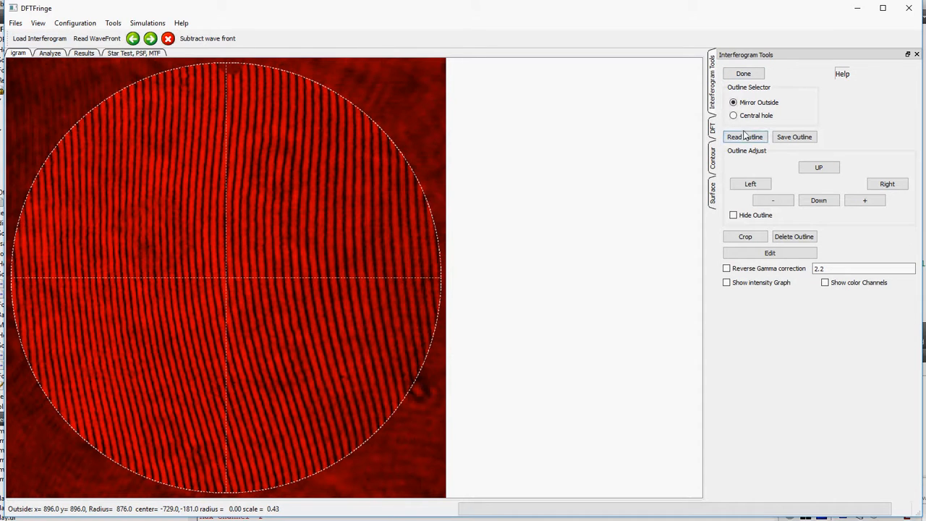
{"action": "left_click", "coordinate": [794, 138]}
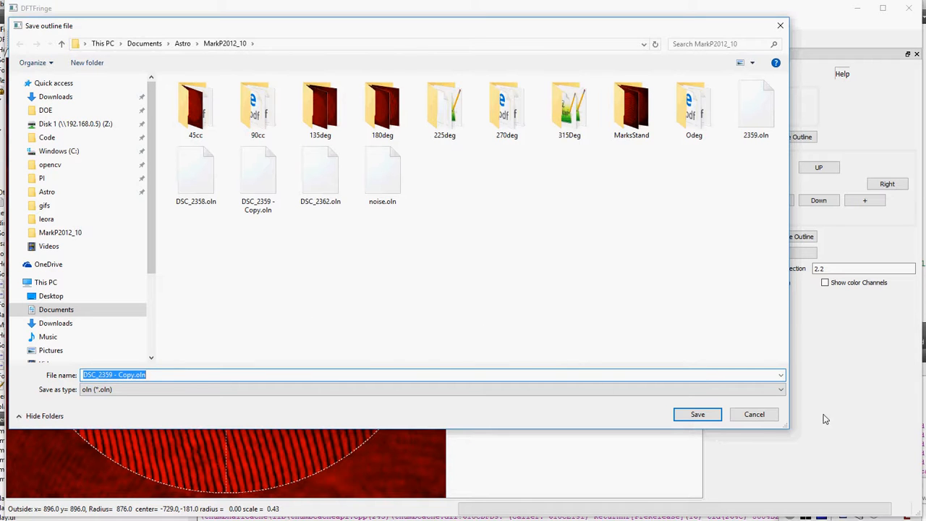
{"action": "left_click", "coordinate": [752, 416]}
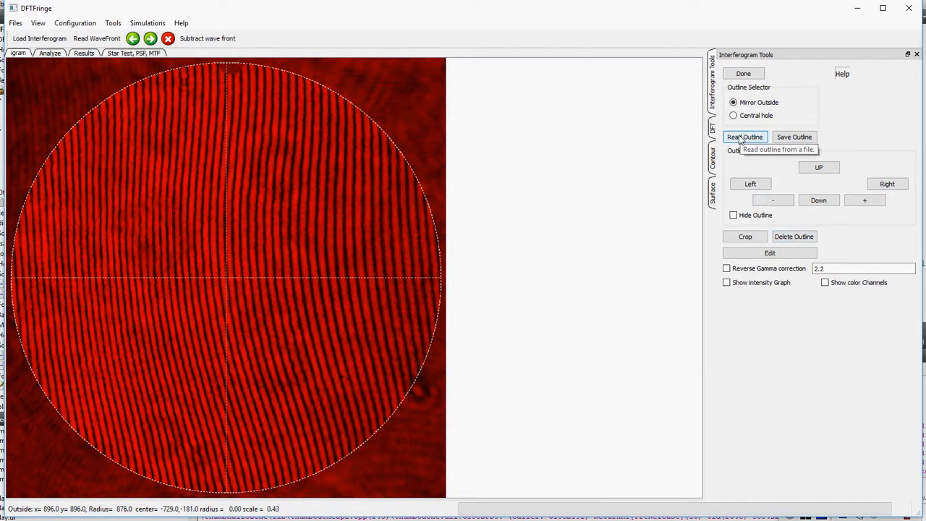
- Delete the current mirror outline and read in the saved outline file DSC_2359 - Copy.oln
{"action": "left_click", "coordinate": [793, 237]}
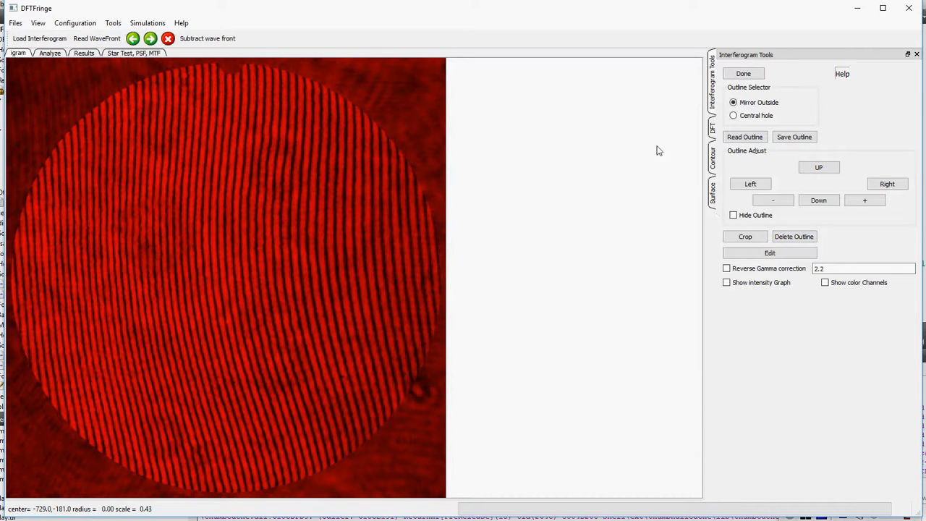
{"action": "left_click", "coordinate": [749, 137]}
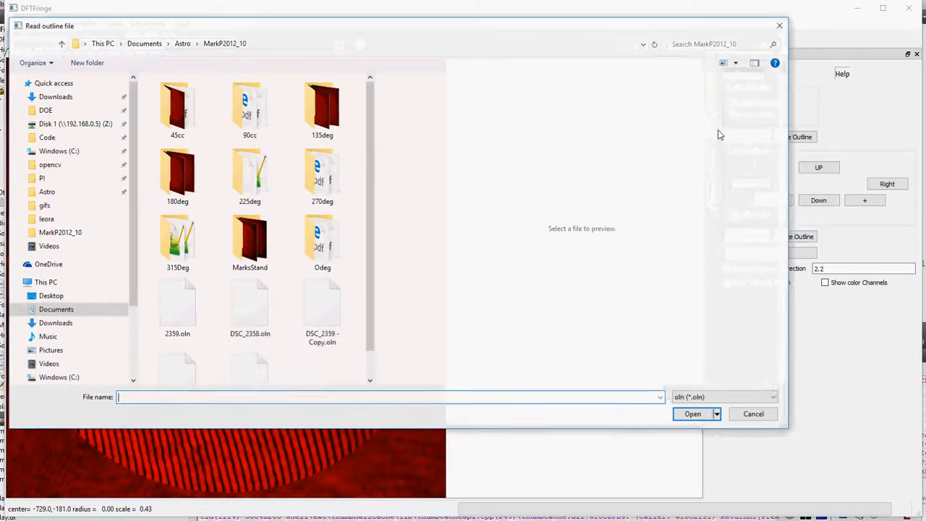
{"action": "double_click", "coordinate": [328, 301]}
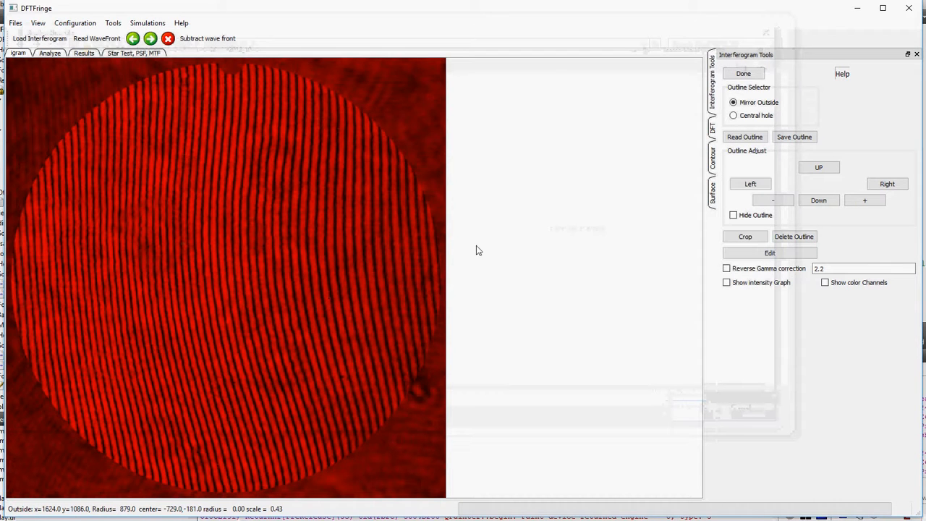